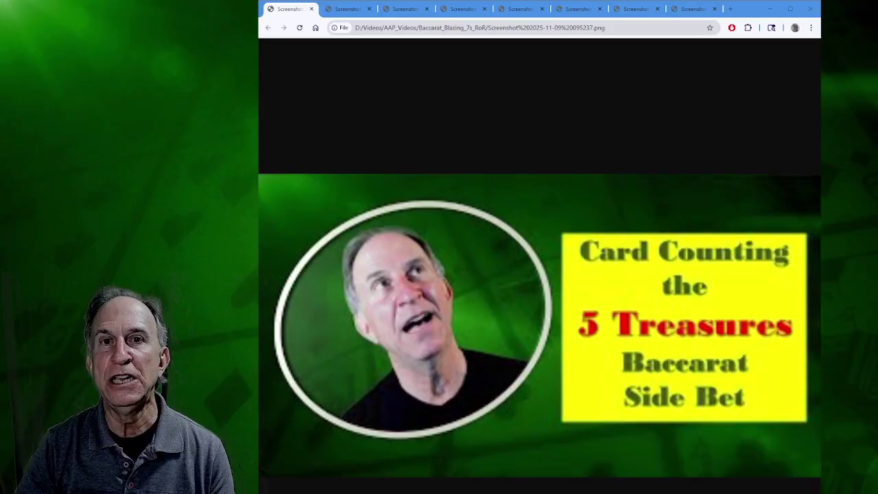
Step: Show the Blazing 7's card-counting slide, then switch to the viewer's comment screenshot tab
left_click(349, 9)
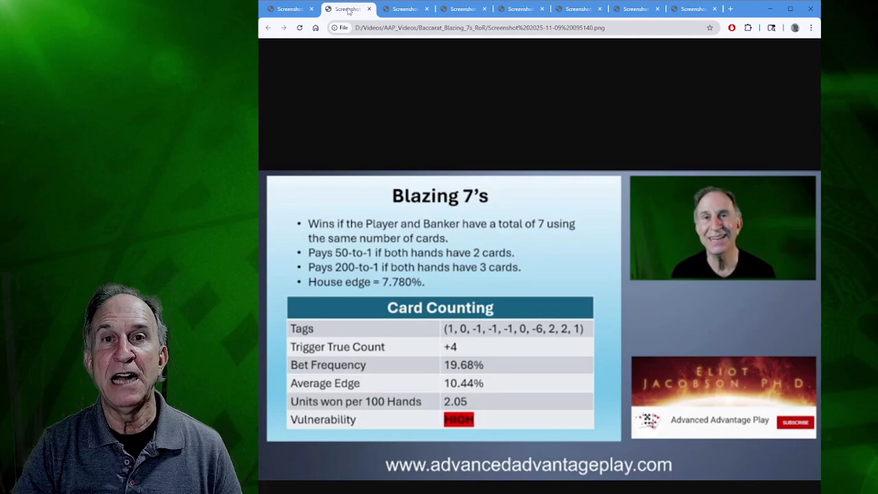
left_click(405, 9)
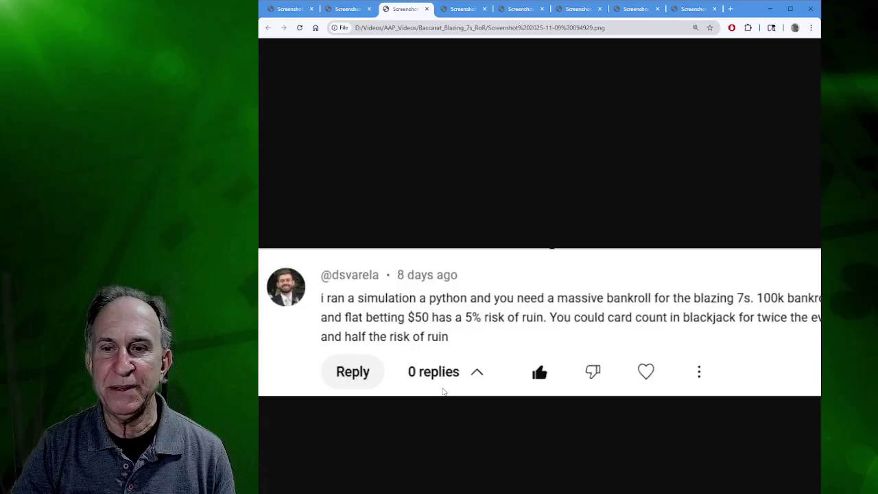
Step: Zoom out the comment screenshot to fit, then switch to the Risk of Ruin definition tab
key("ctrl+minus")
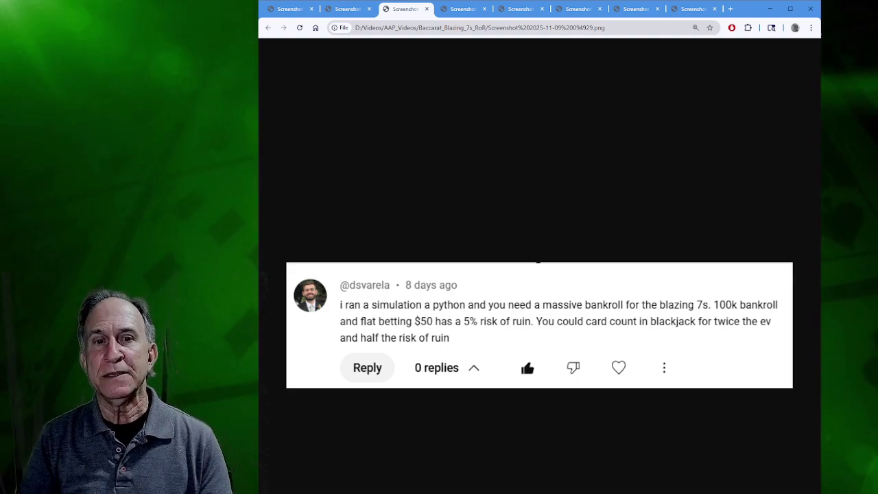
left_click(464, 13)
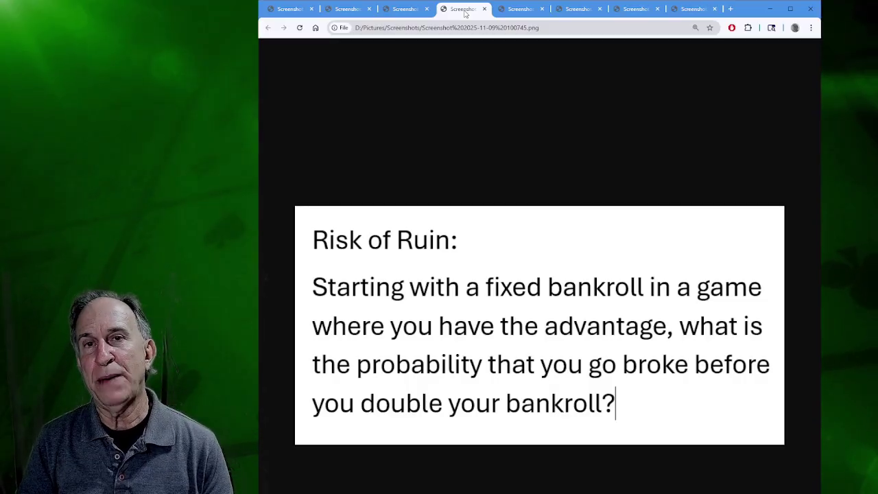
Step: Flip between the comment screenshot and Risk of Ruin slide, ending on the comment
left_click(402, 12)
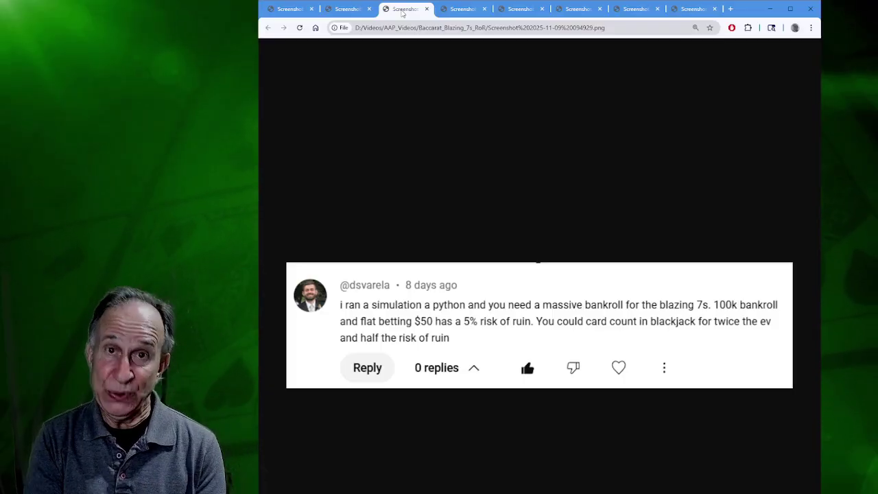
left_click(461, 9)
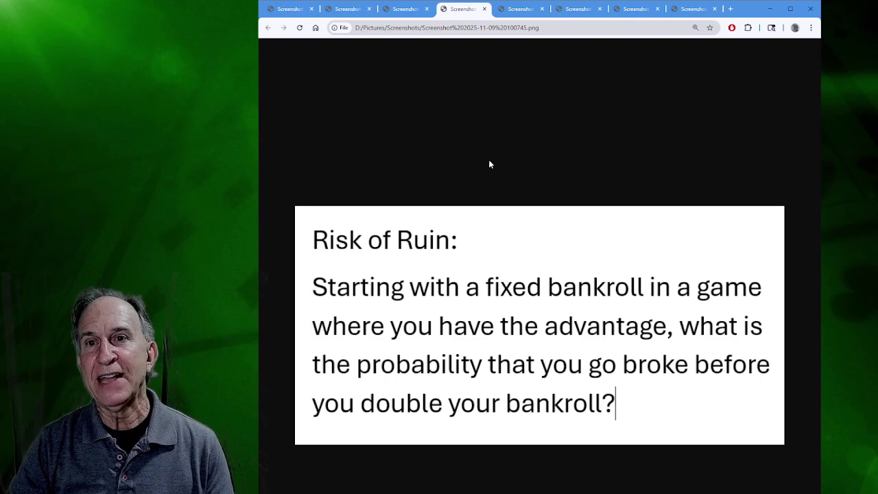
left_click(396, 11)
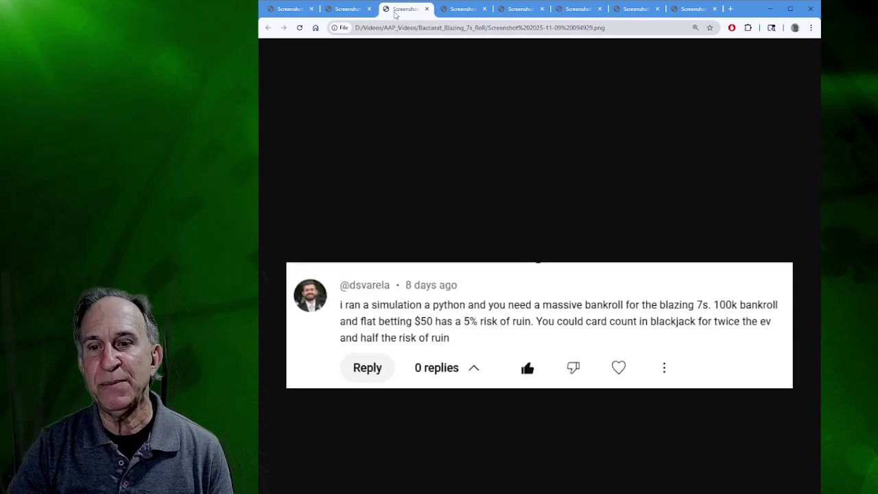
Step: Bring the fourth tab's Risk of Ruin definition slide back into view
left_click(466, 10)
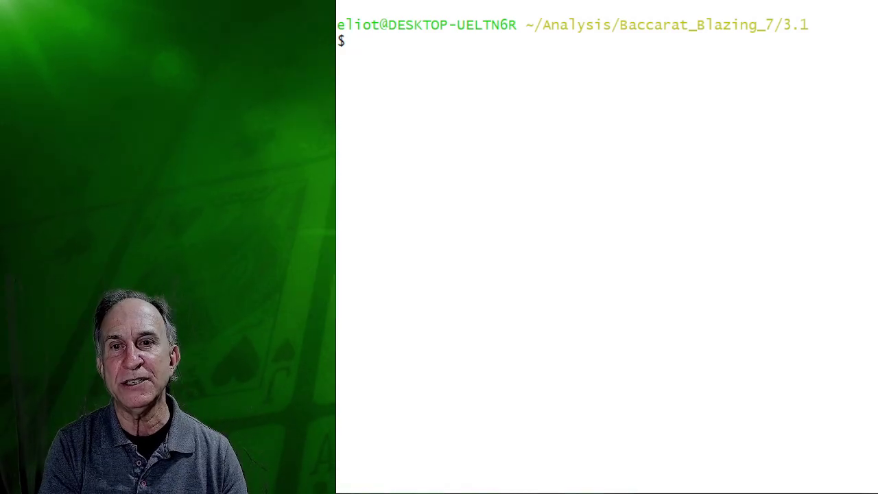
Step: List folder 3.1 and run ./Blazing7 with 10000 sessions, yielding 274 busts (0.0274)
type("ls")
key("Return")
type("./Blazing7")
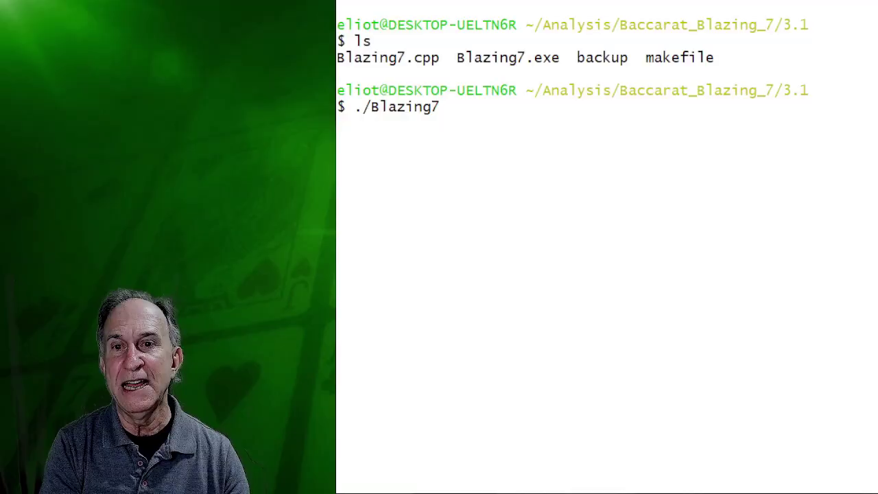
key("Return")
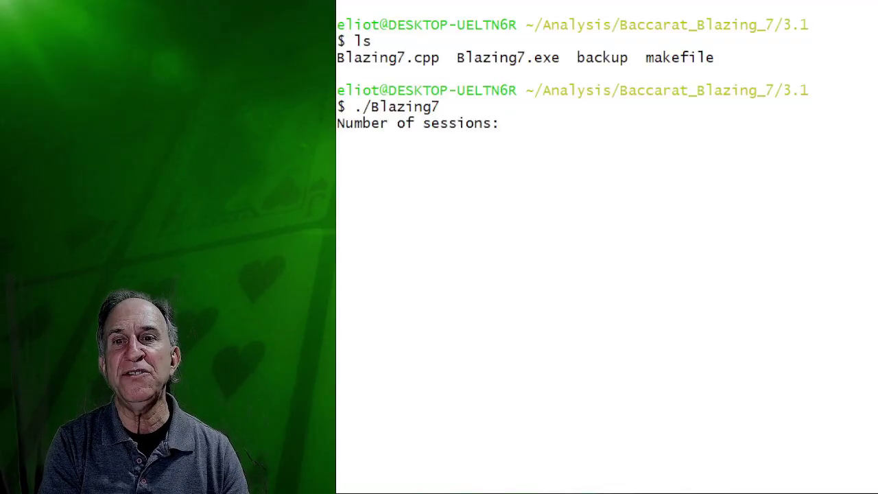
type("10000")
key("Return")
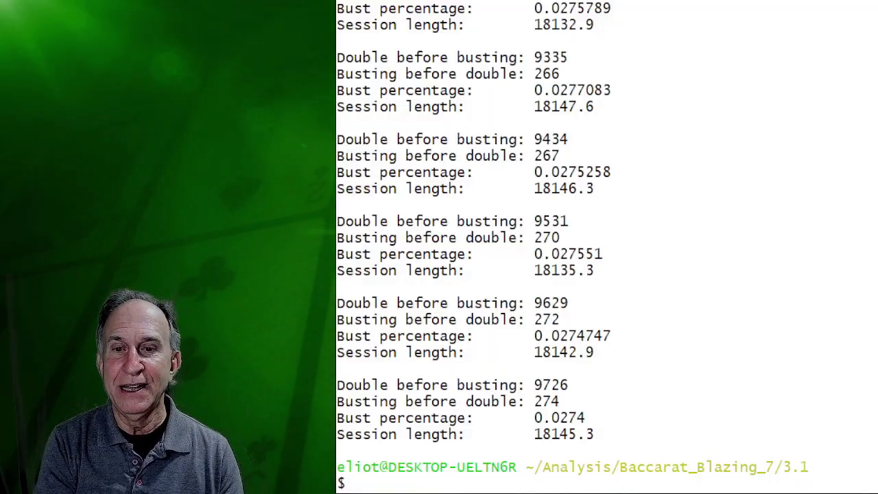
Step: Change to the neighbouring 3.2 folder and list its files
type("cd //")
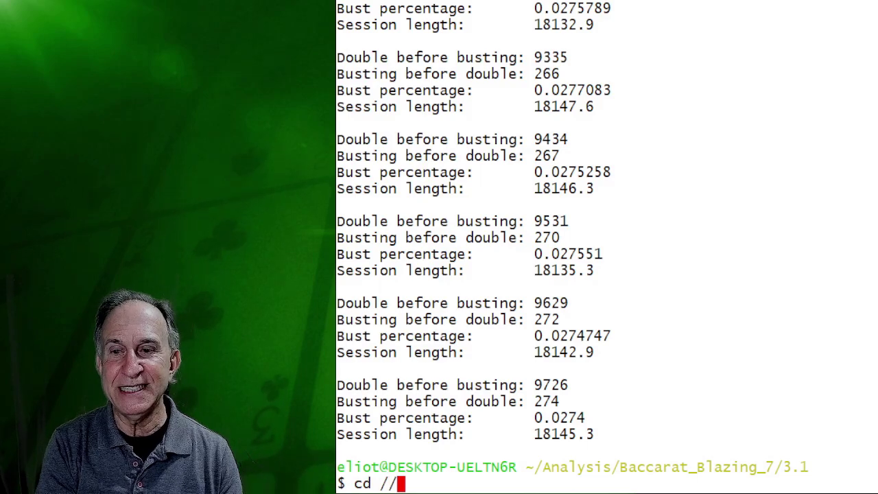
key("BackSpace")
key("BackSpace")
type("..")
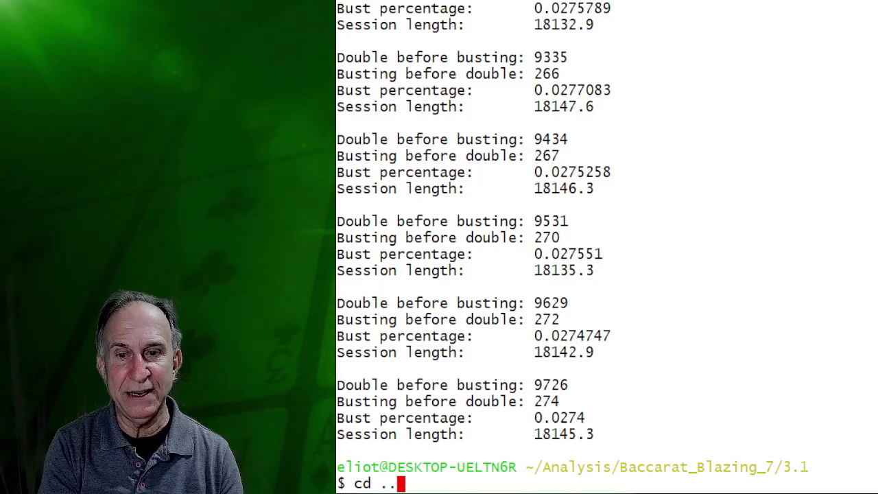
type("/3.2")
key("Return")
type("ls")
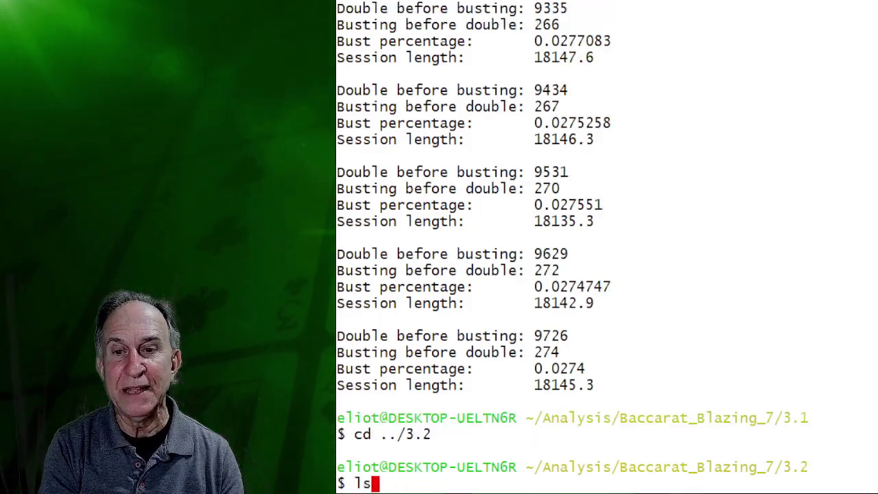
key("Return")
Step: Run the Python Blazing 7s script with 10000 sessions, interrupt it, and highlight the 145-doubles result
type("python Bl")
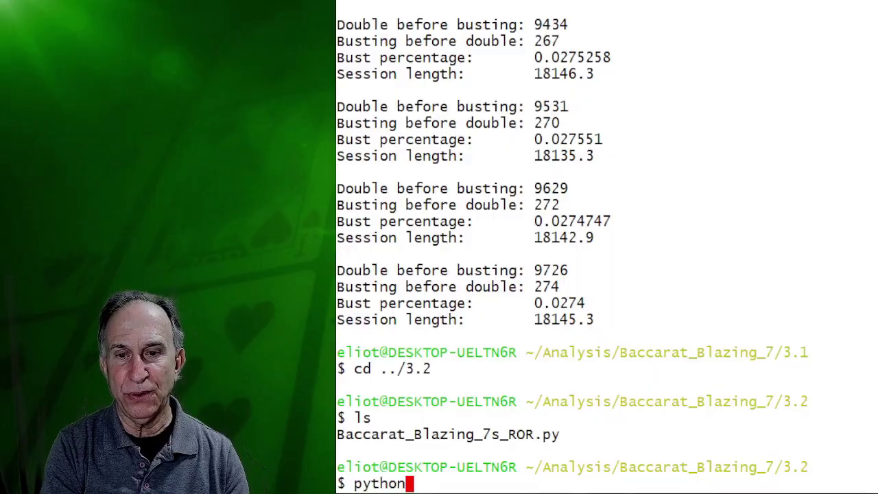
key("BackSpace")
key("BackSpace")
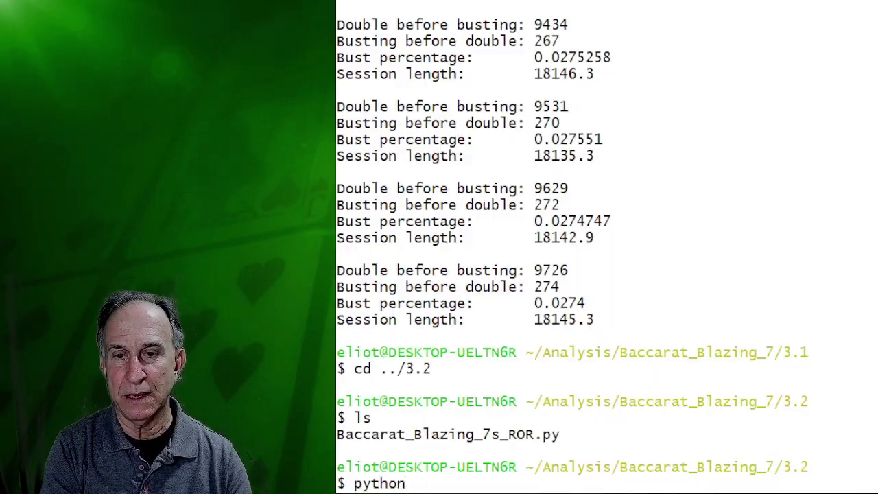
type("B")
key("Tab")
key("Return")
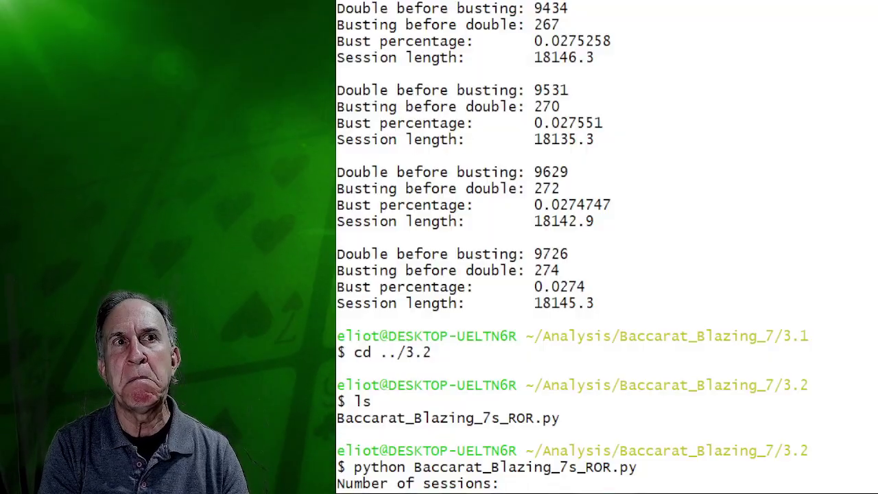
type("10000")
key("Return")
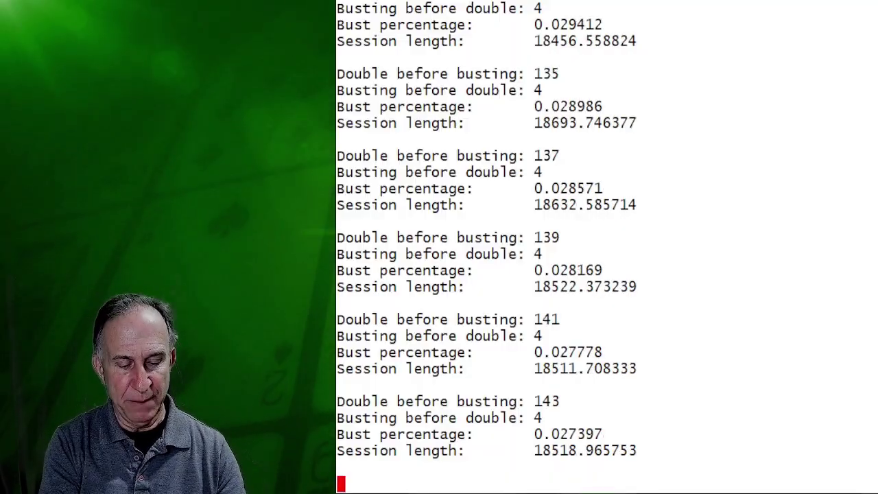
key("ctrl+c")
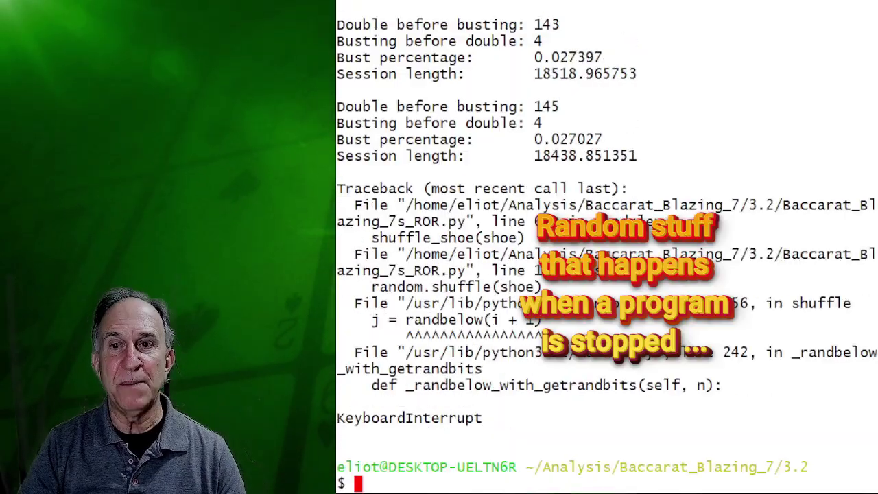
left_click_drag(684, 155, 338, 104)
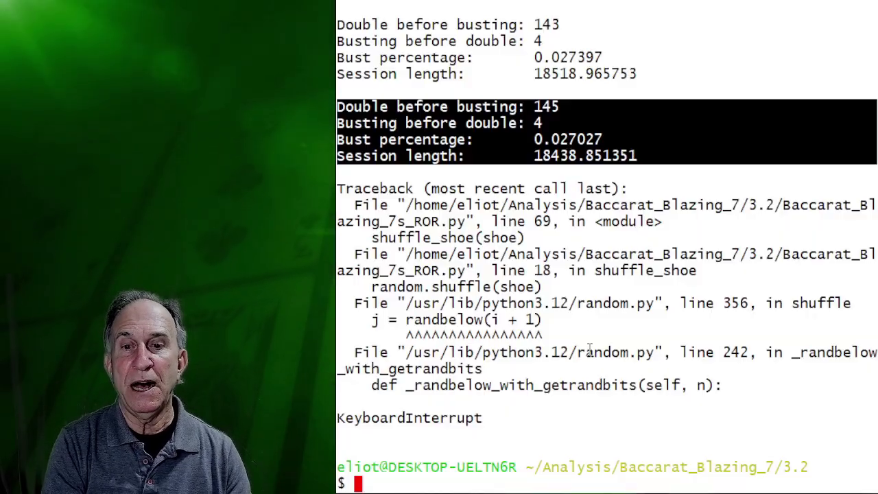
Step: Return to folder 3.1 and rerun ./Blazing7 with 10000 sessions, reaching bust percentage 0.0322059
type("cd ../")
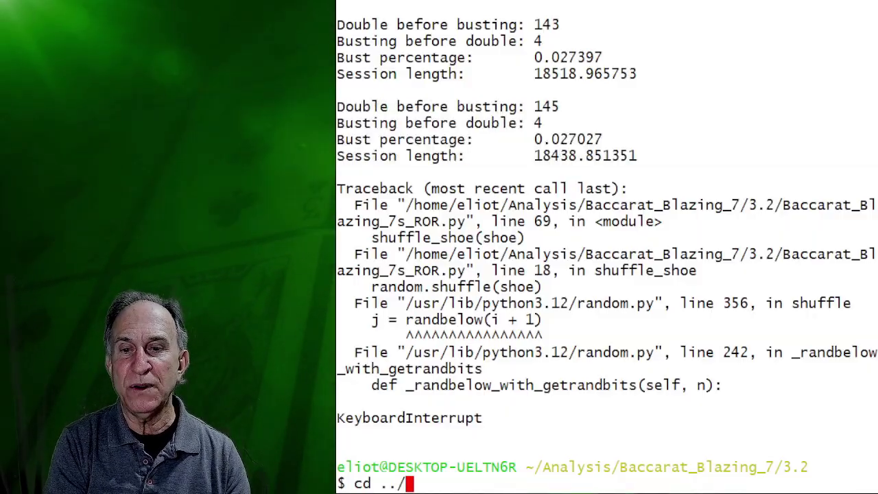
type("3.1")
key("Return")
type("ls")
key("Return")
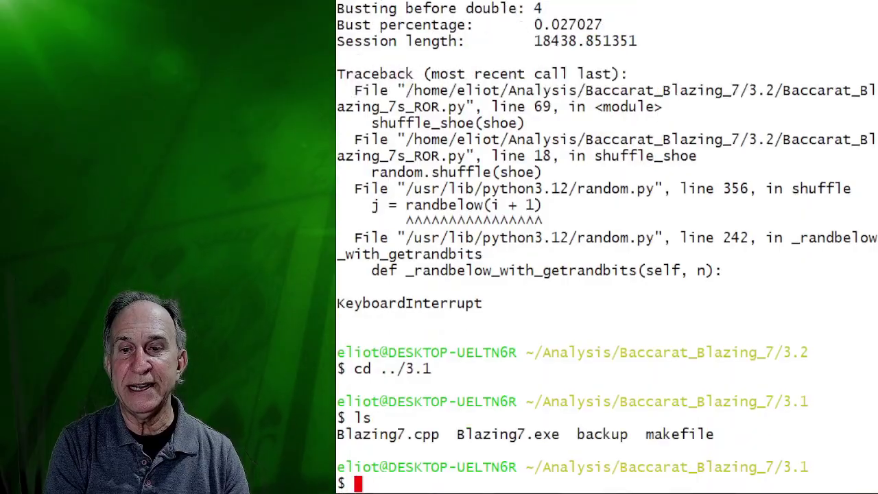
type("./Blazing7")
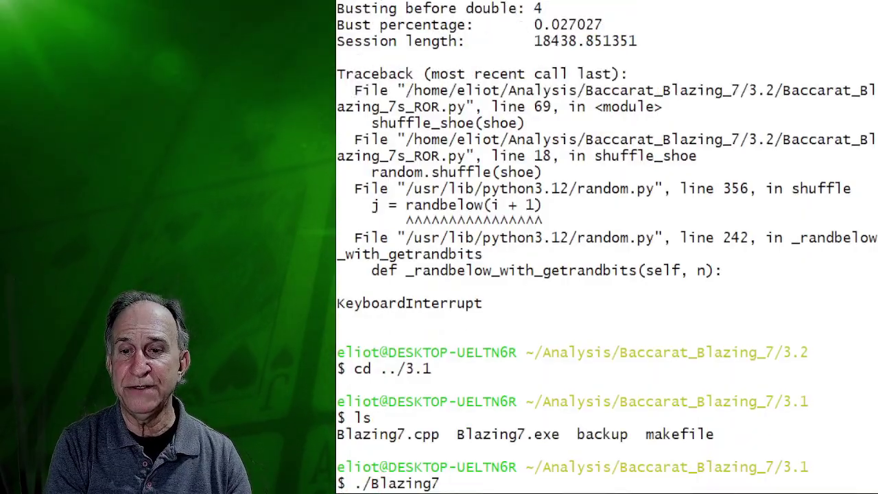
key("Return")
type("100")
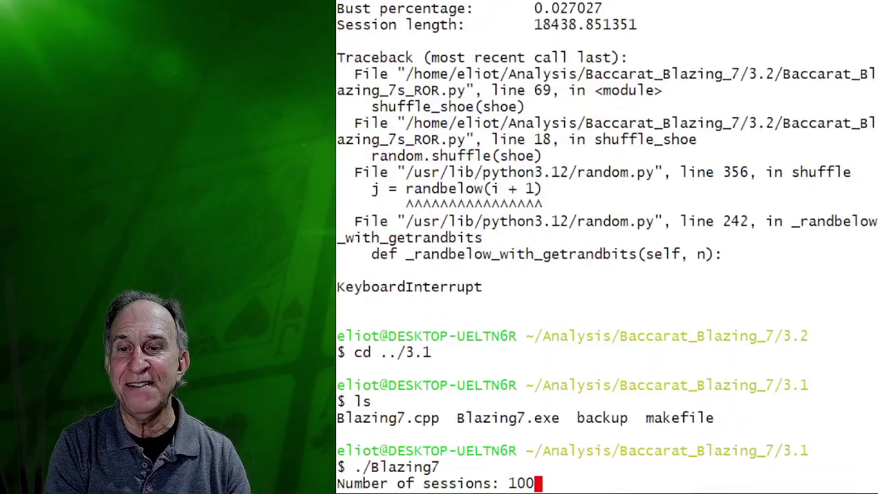
type("0")
key("Return")
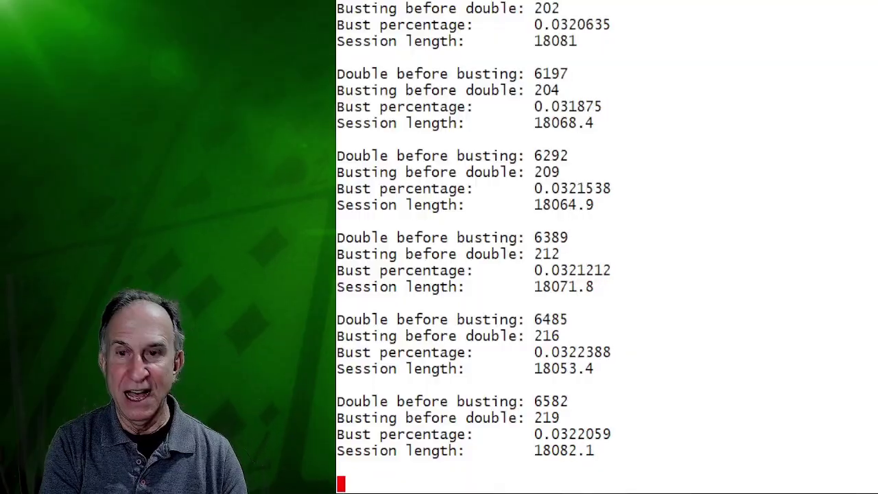
Step: In folder 3.2, launch python Baccarat_Blazing_7s_ROR.py and start a 100-session run
type("cd ../3.2")
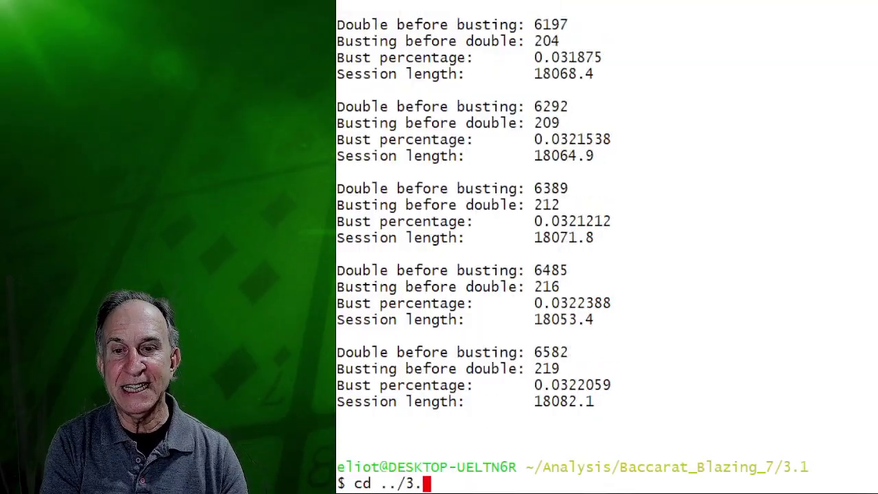
key("Return")
type("ls")
key("Return")
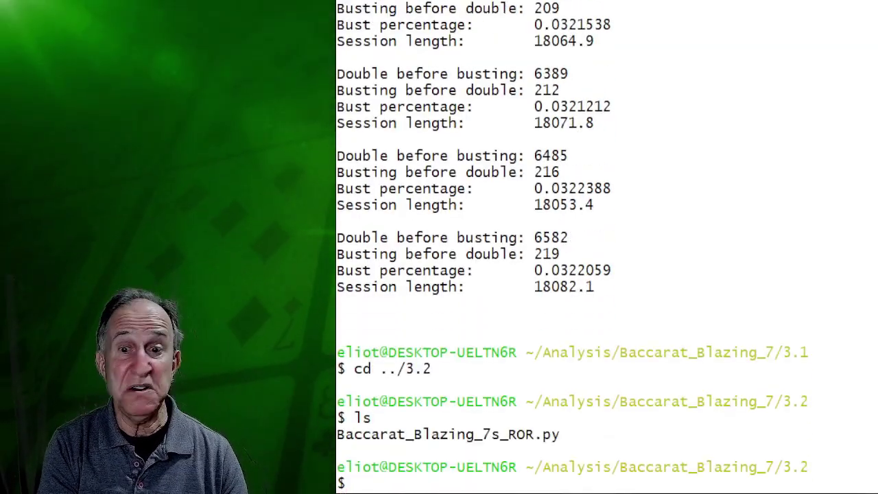
type("python")
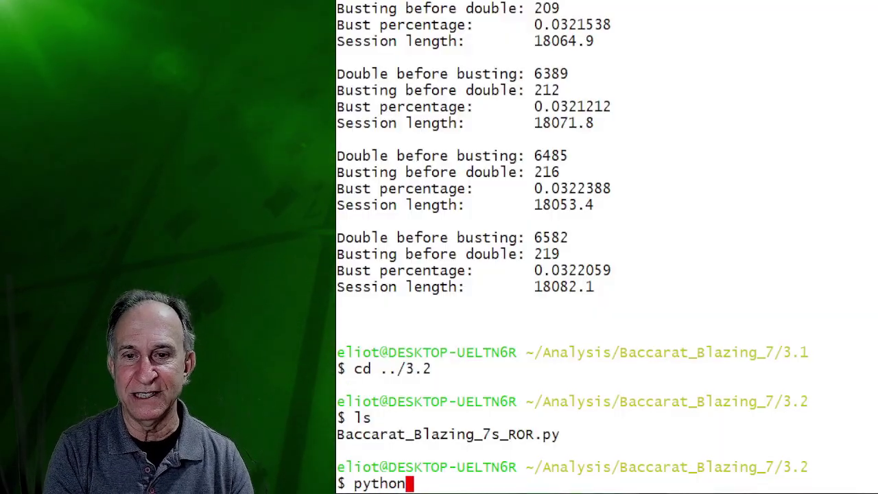
type("Ba")
key("Tab")
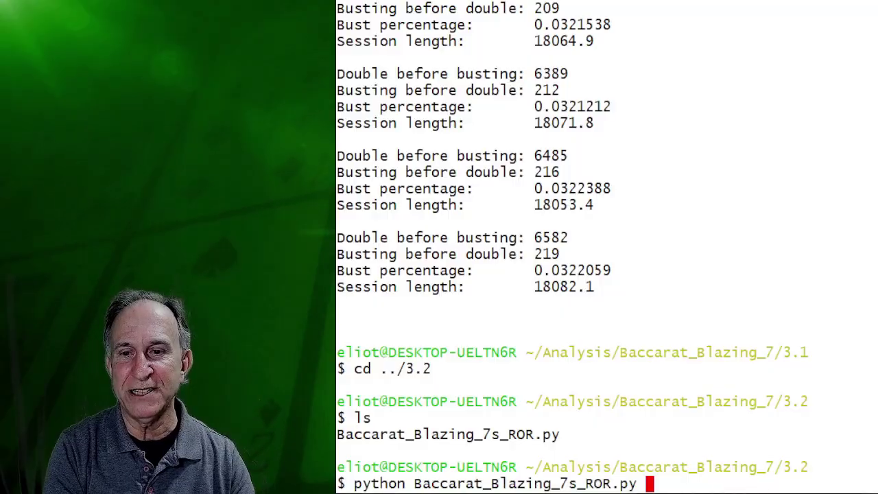
key("Return")
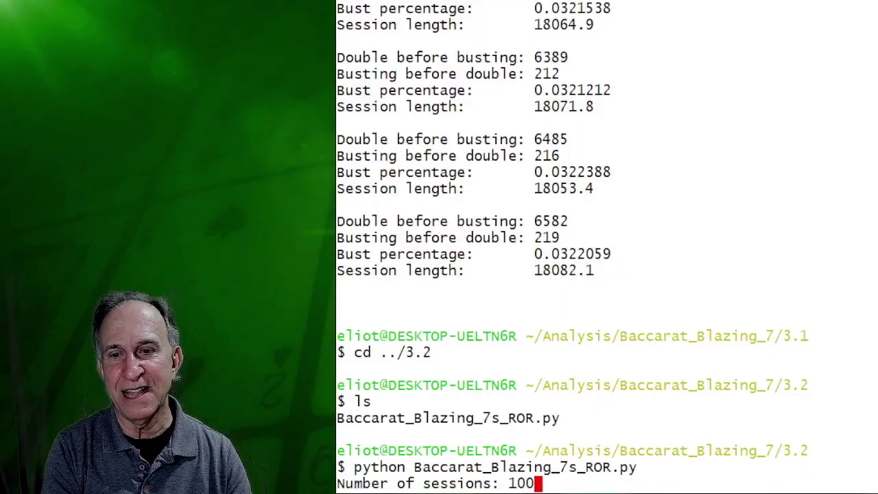
key("Return")
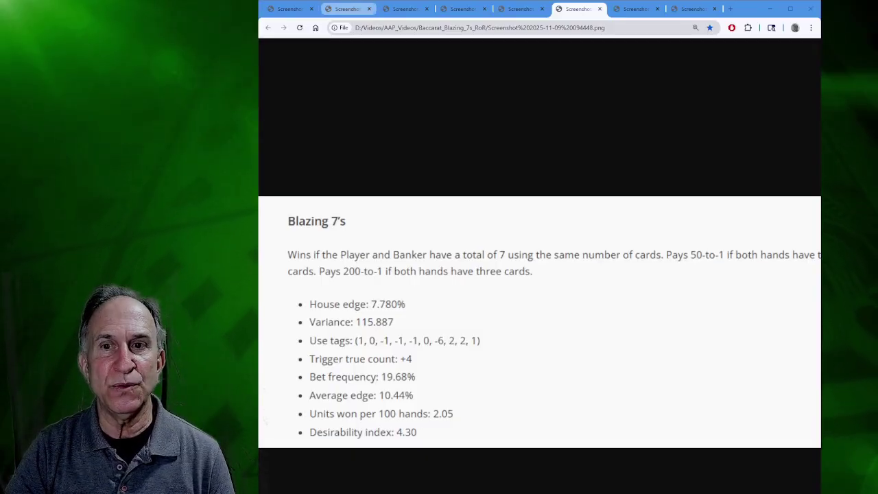
Step: Show the third tab's comment about a 100k bankroll with $50 bets and 5% ruin
left_click(405, 8)
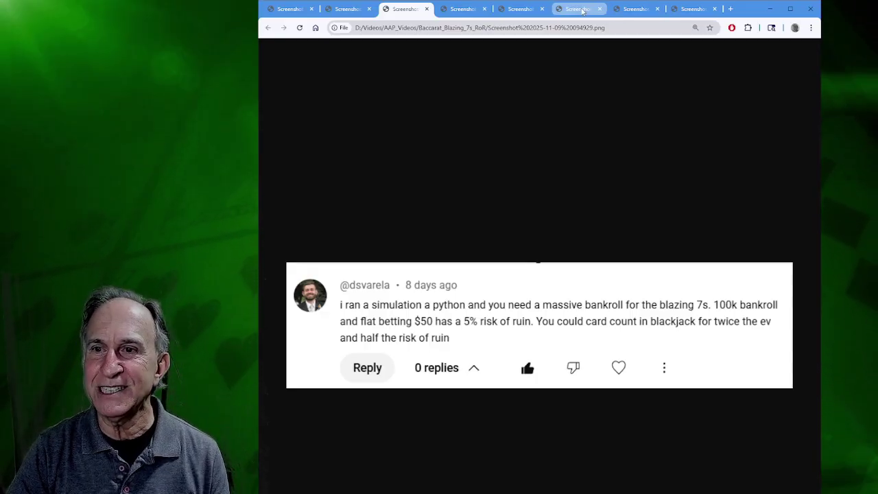
Step: Show the eighth tab's reply with the 1,000,000-session C++ result at 3.225% busts
left_click(681, 10)
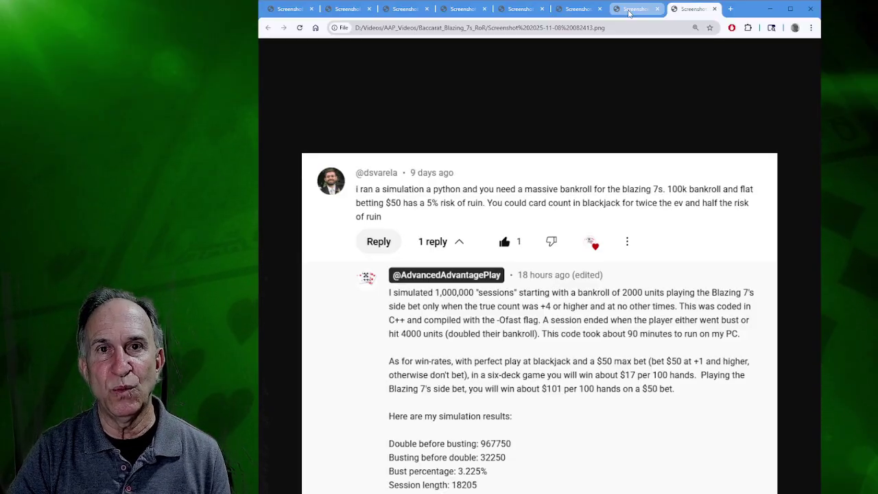
Step: Flip between the stats, comment and calculator tabs, ending on the risk-of-ruin result 0.027324 for bankroll 2000
left_click(628, 13)
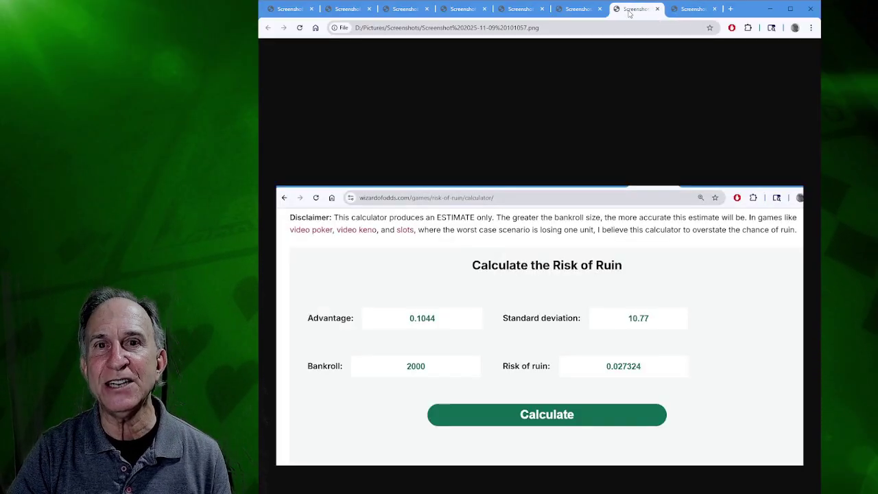
left_click(569, 11)
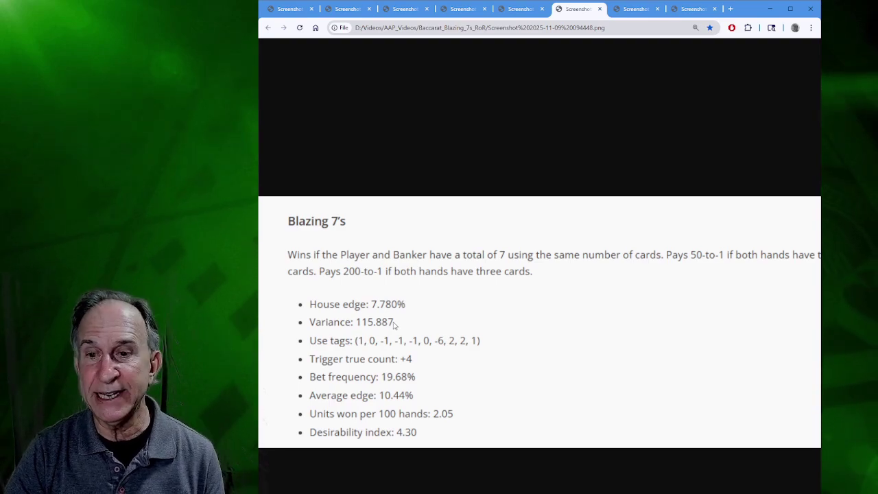
left_click(693, 9)
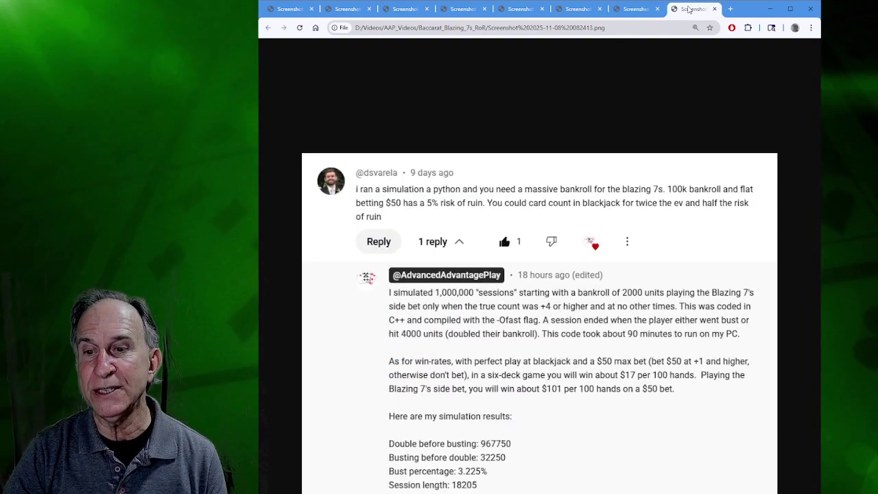
left_click(636, 9)
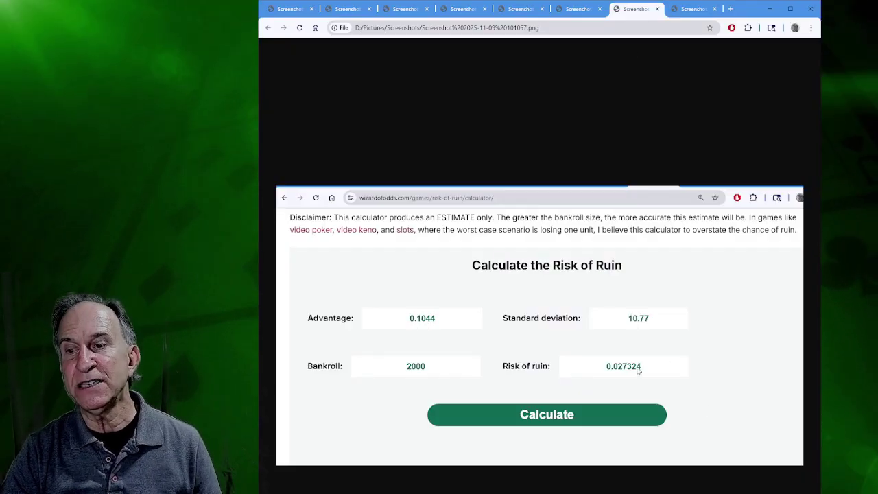